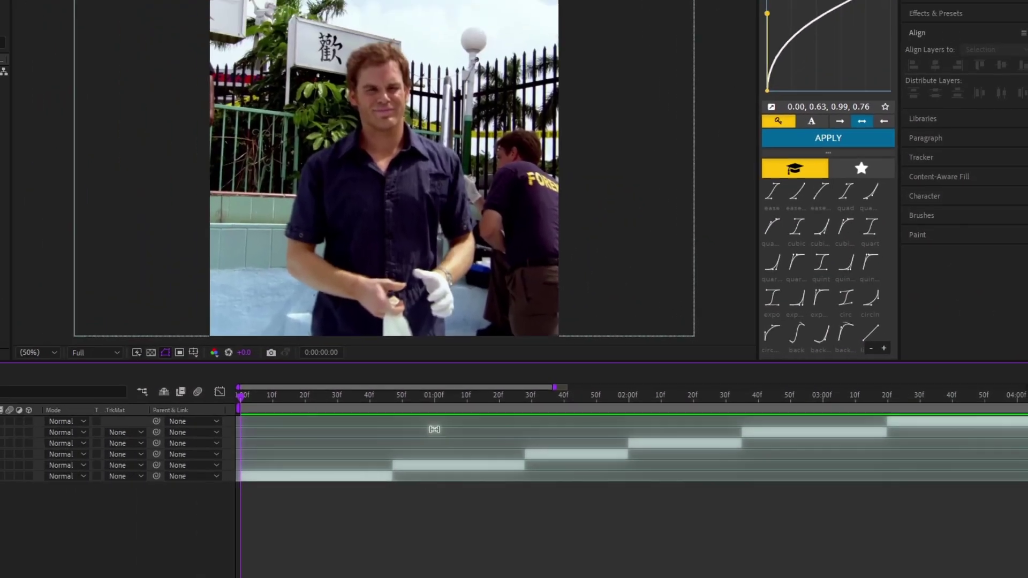
# - Deselect all the clip layers in the Comp 1 timeline
pyautogui.click(424, 473)
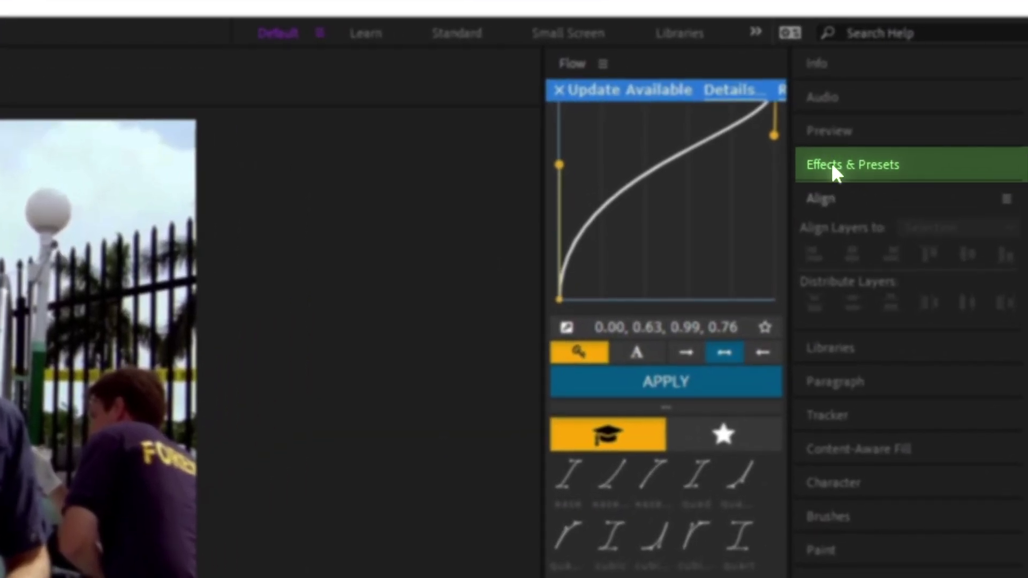
# - Search the Effects & Presets panel for Twixtor
pyautogui.click(845, 164)
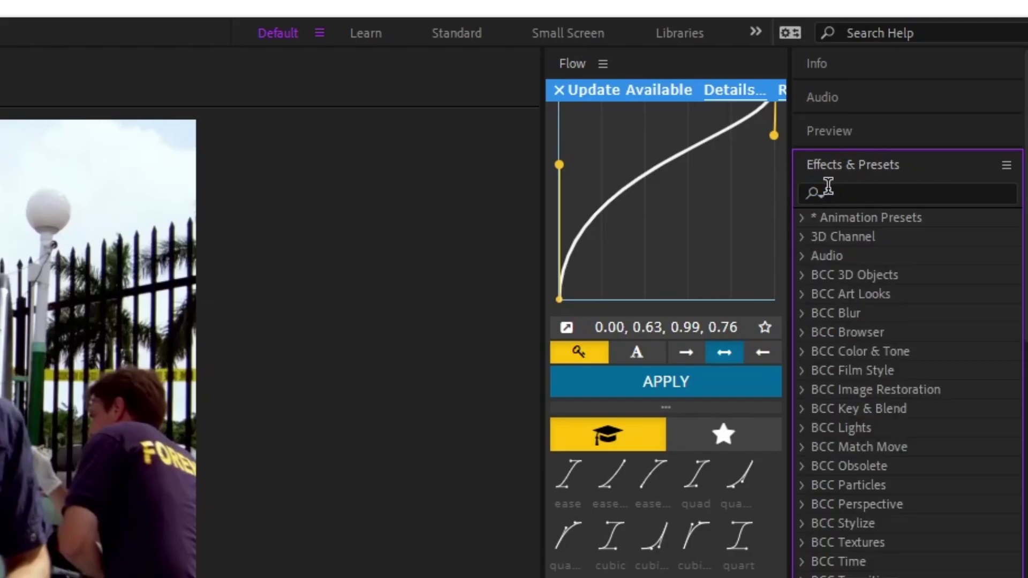
pyautogui.click(849, 191)
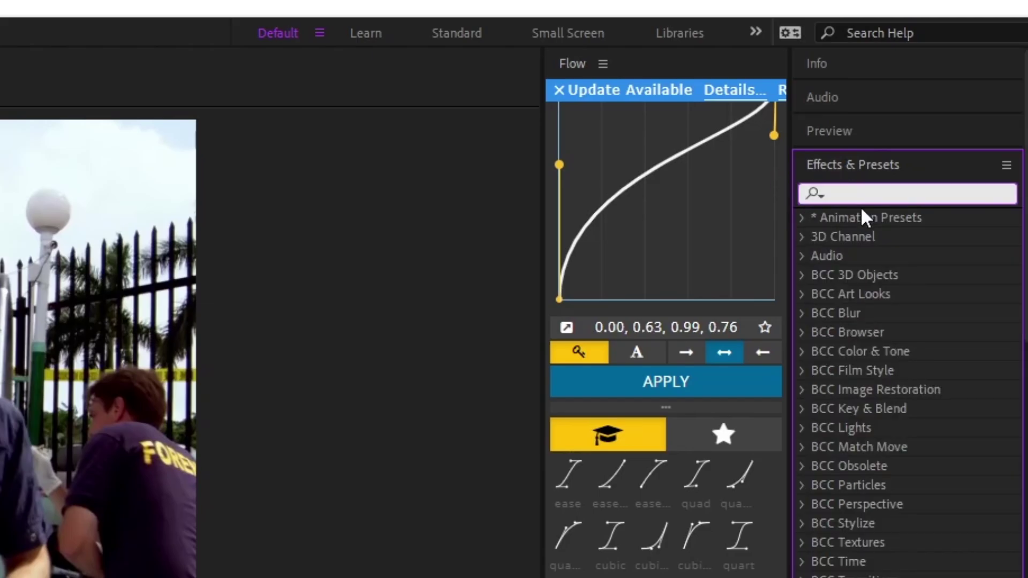
pyautogui.write('Twixtor')
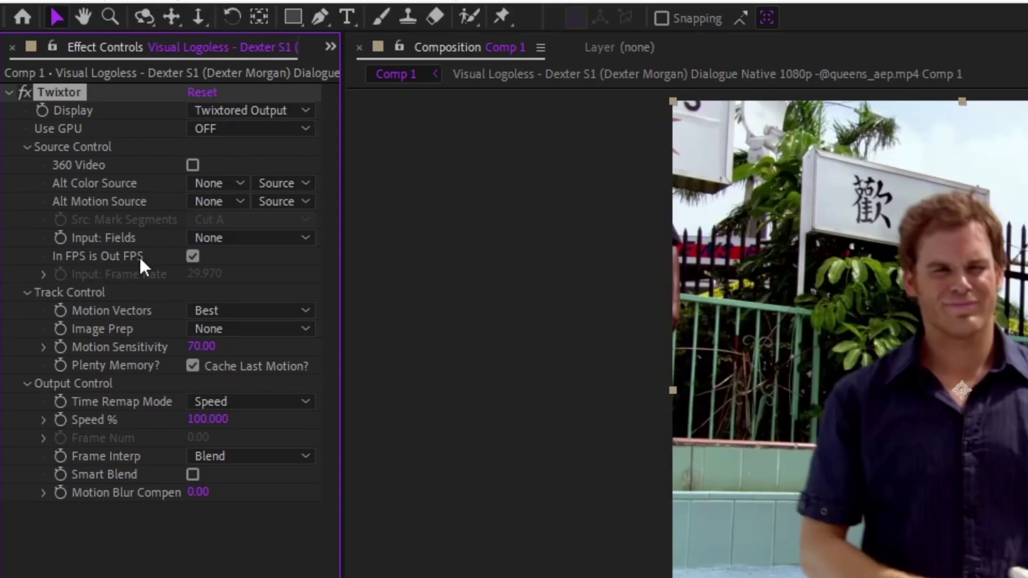
# - Toggle In FPS is Out FPS, keep Motion Vectors Best, and set Contrast/Edge Enhance and Motion Weighted Blend
pyautogui.click(194, 254)
pyautogui.click(225, 310)
pyautogui.click(239, 420)
pyautogui.click(220, 329)
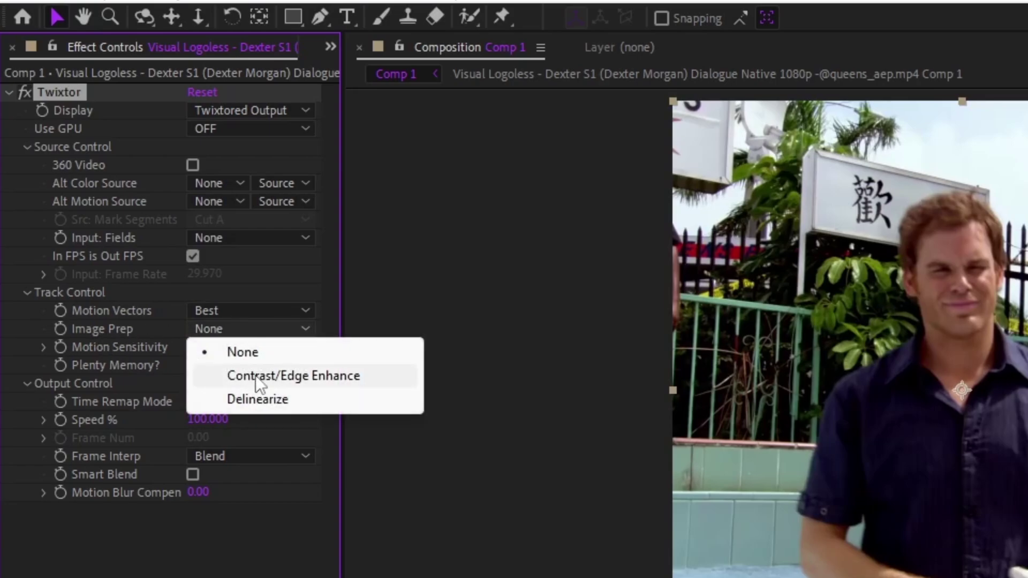
pyautogui.click(255, 375)
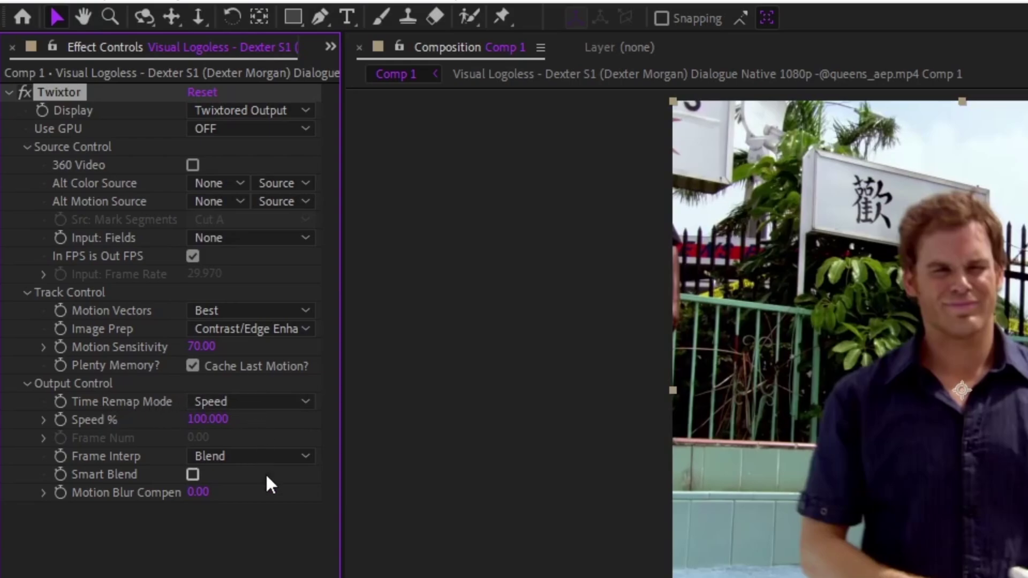
pyautogui.click(250, 456)
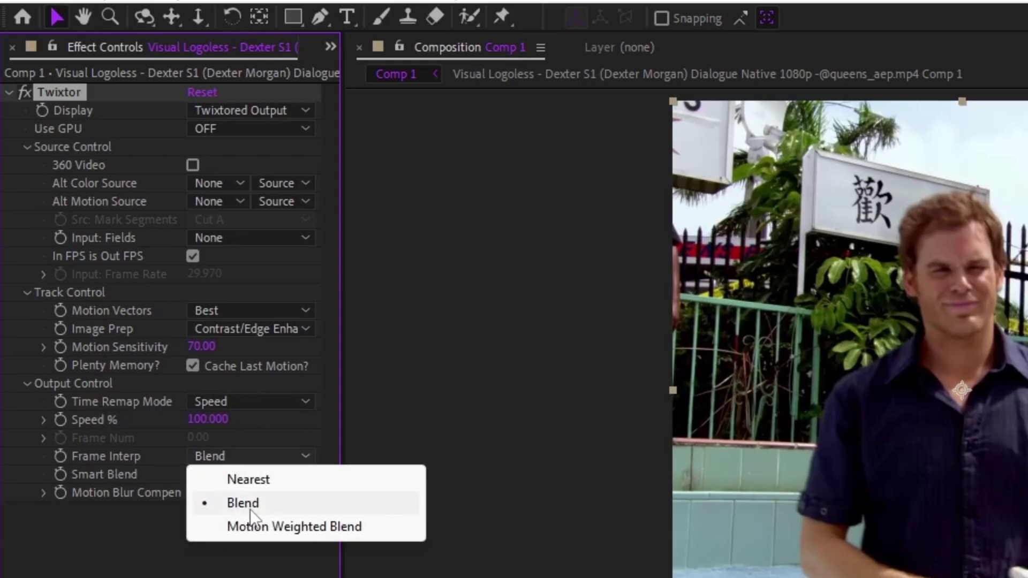
pyautogui.click(259, 526)
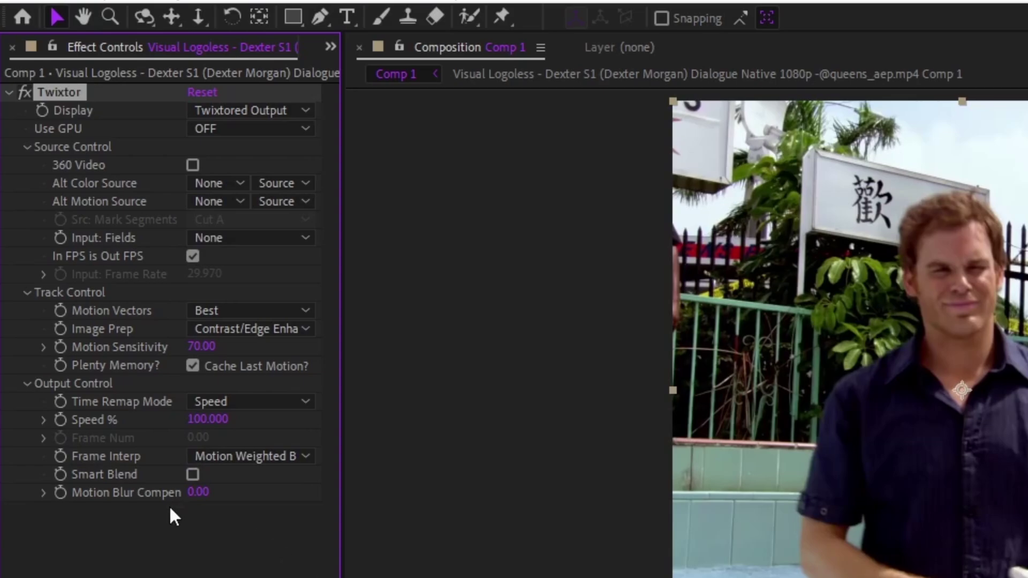
# - Keyframe Twixtor Speed % at 200 on the first frame and 40 at frame 13
pyautogui.click(61, 420)
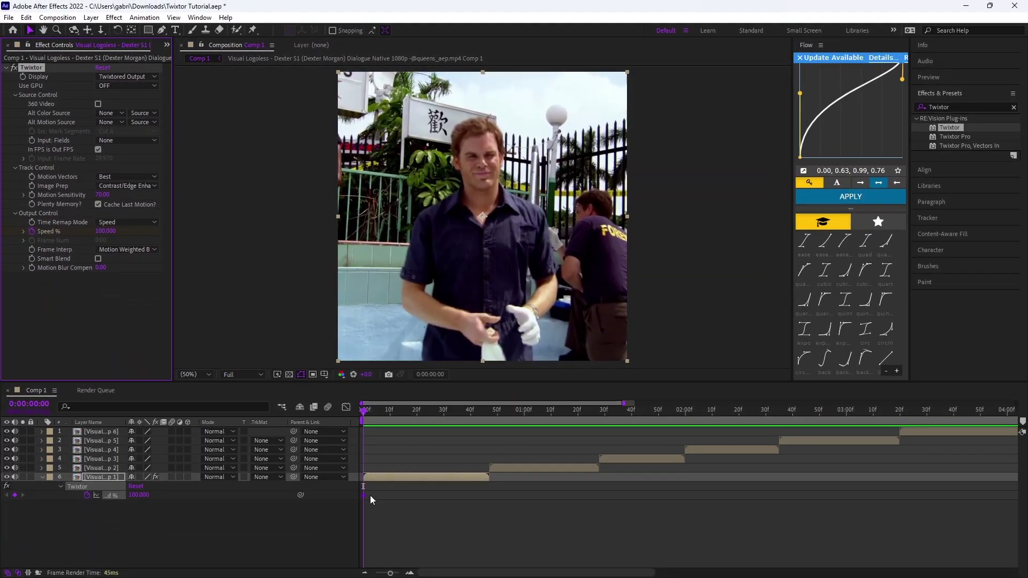
pyautogui.click(109, 230)
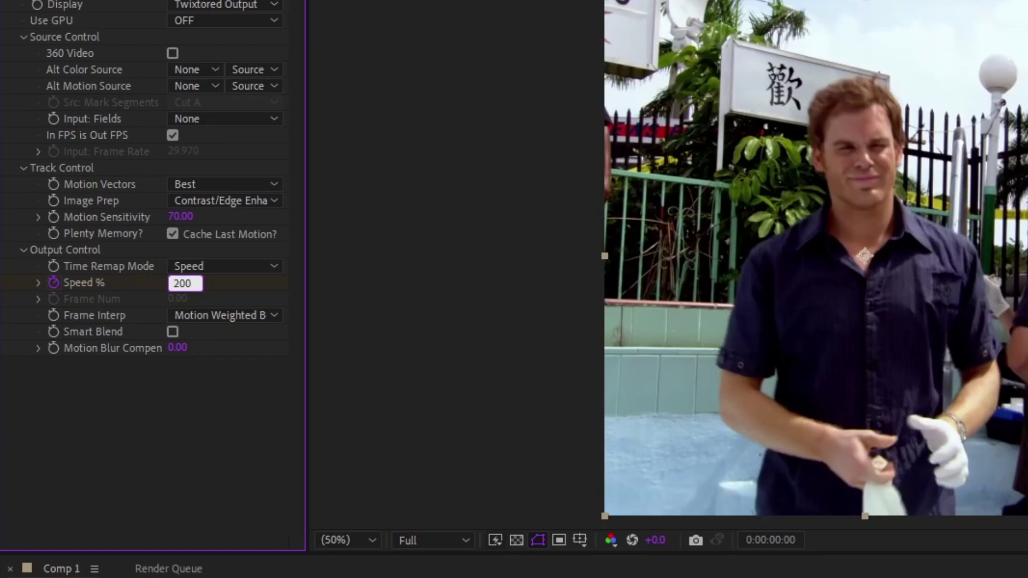
pyautogui.press('Return')
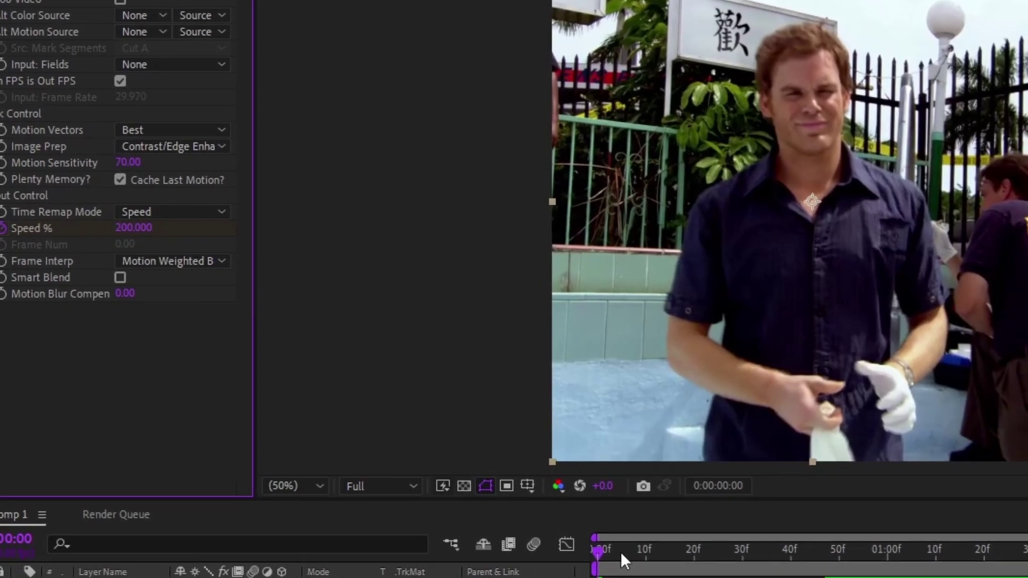
pyautogui.click(650, 549)
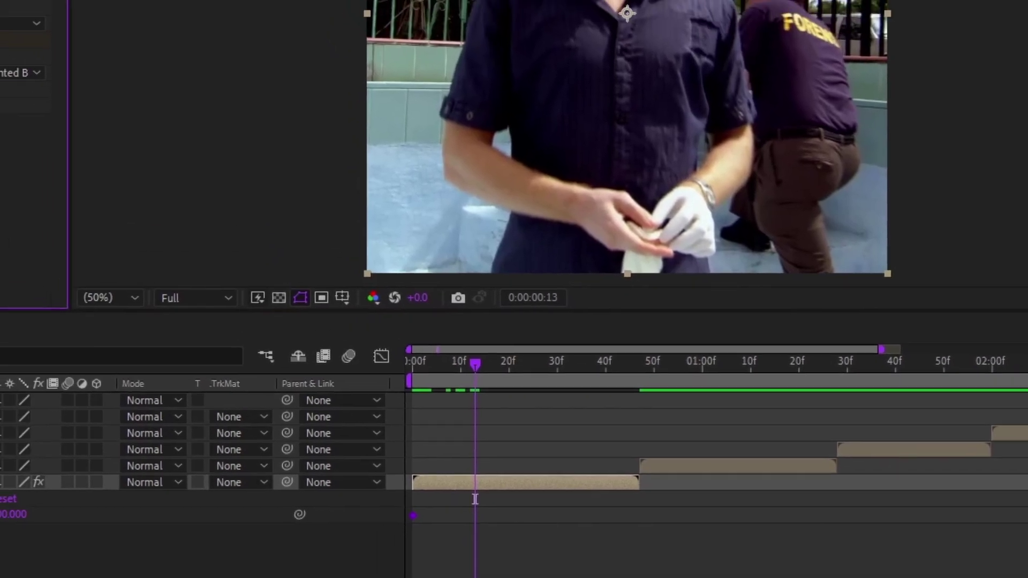
pyautogui.click(0, 0)
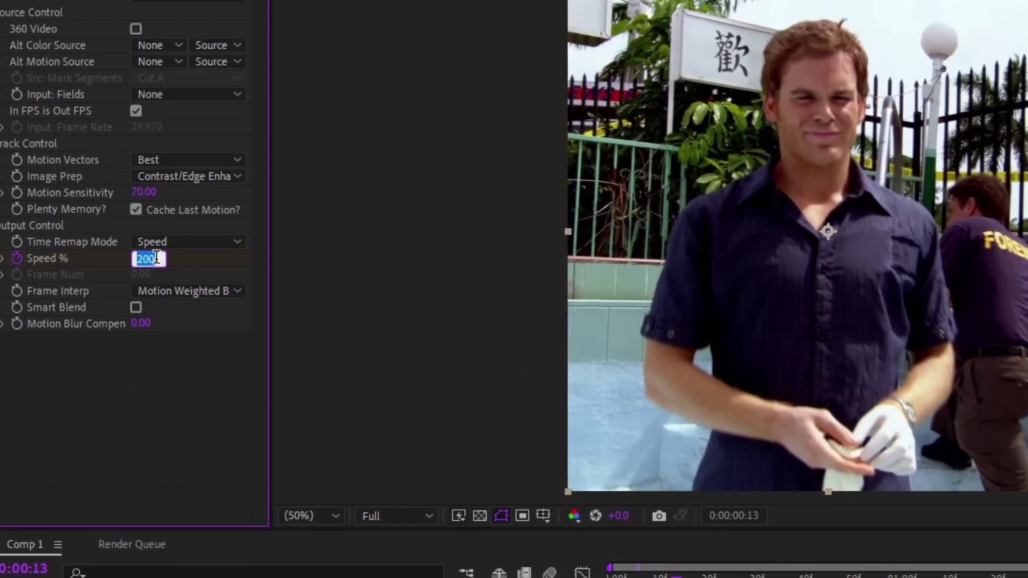
pyautogui.write('40')
pyautogui.press('Return')
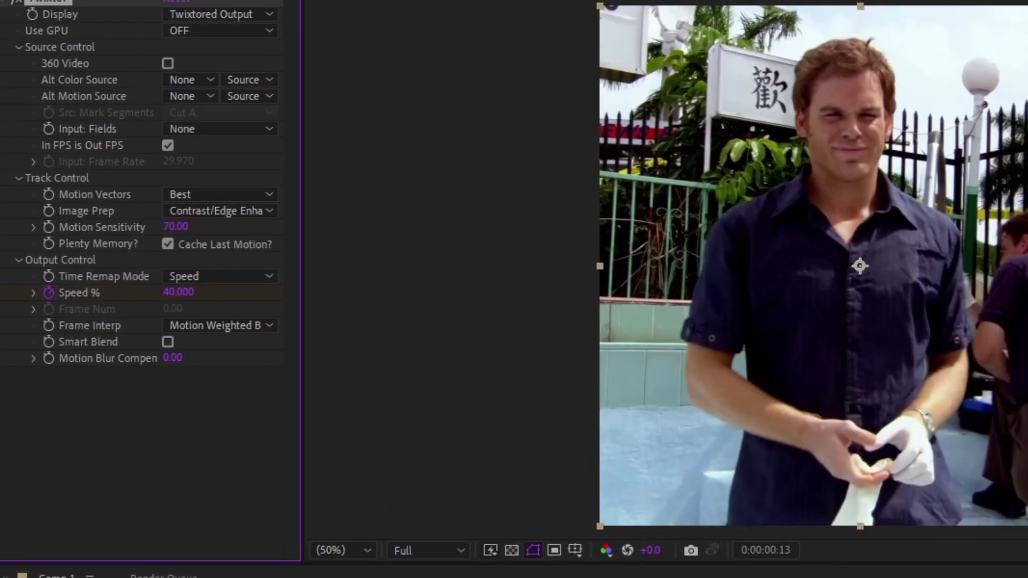
# - Hold Speed % at 40 around frame 31, then ramp up to 180 at the clip's end
pyautogui.press('space')
pyautogui.press('space')
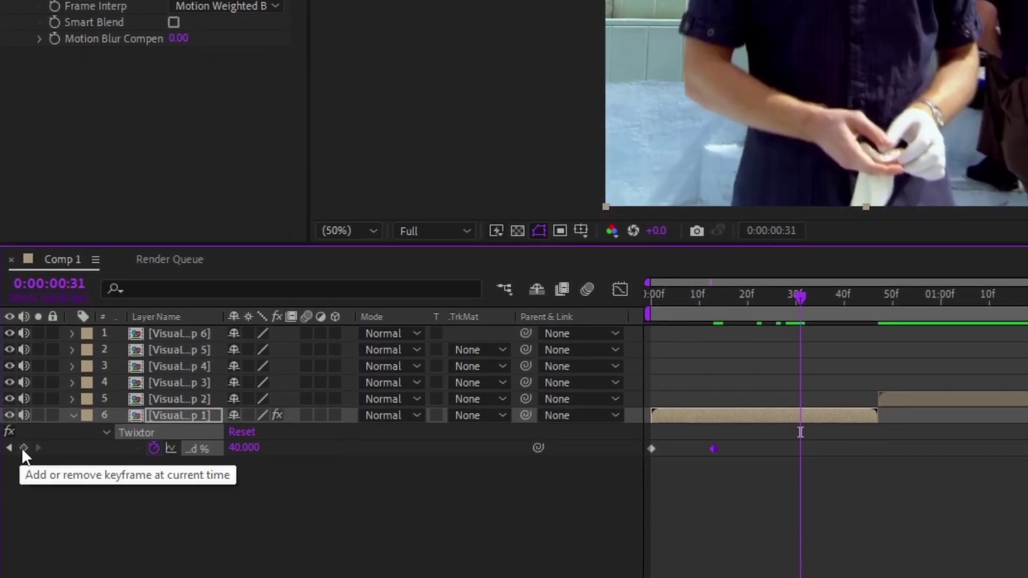
pyautogui.click(23, 447)
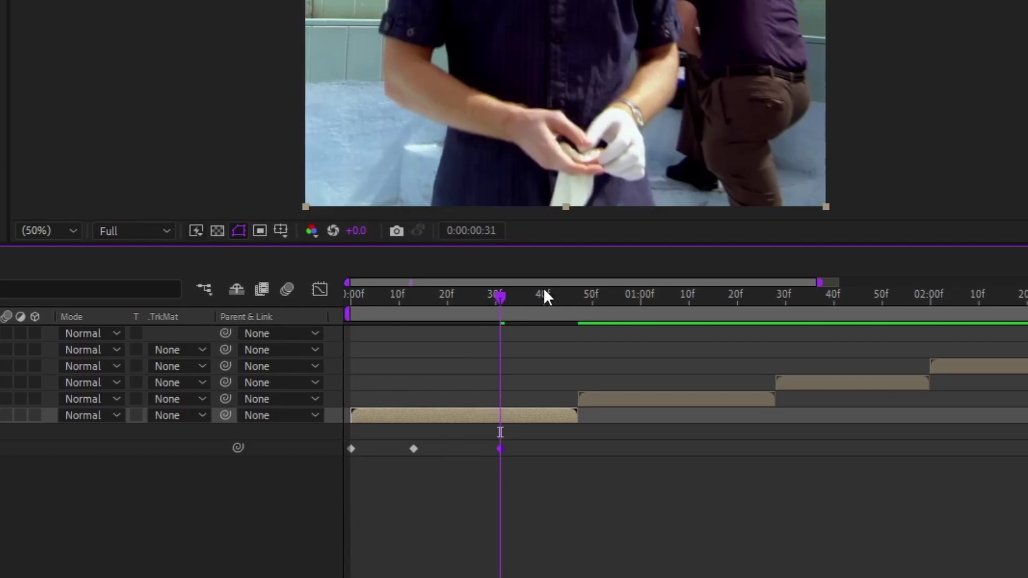
pyautogui.moveTo(509, 297); pyautogui.dragTo(574, 298)
pyautogui.click(0, 448)
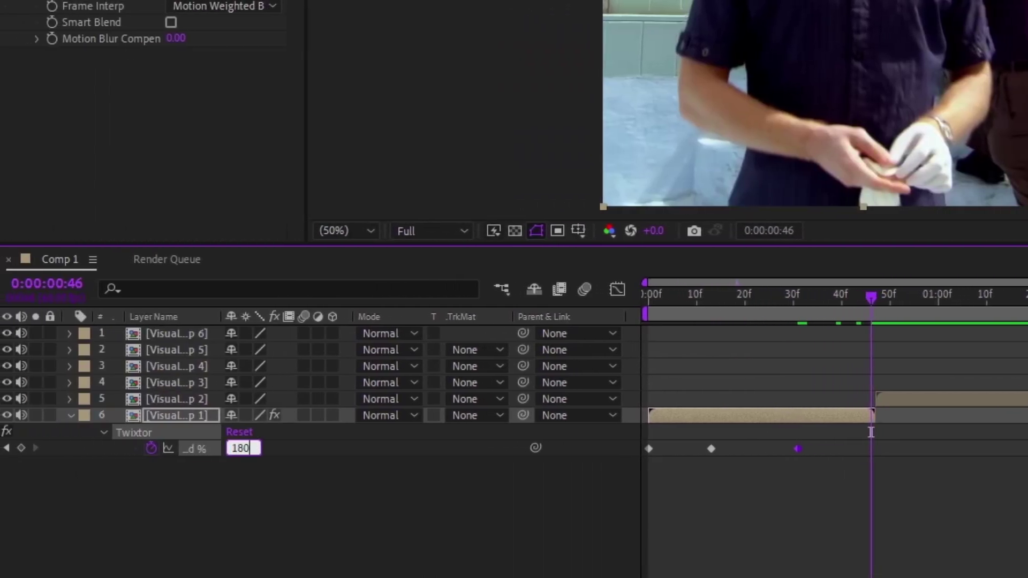
pyautogui.press('Return')
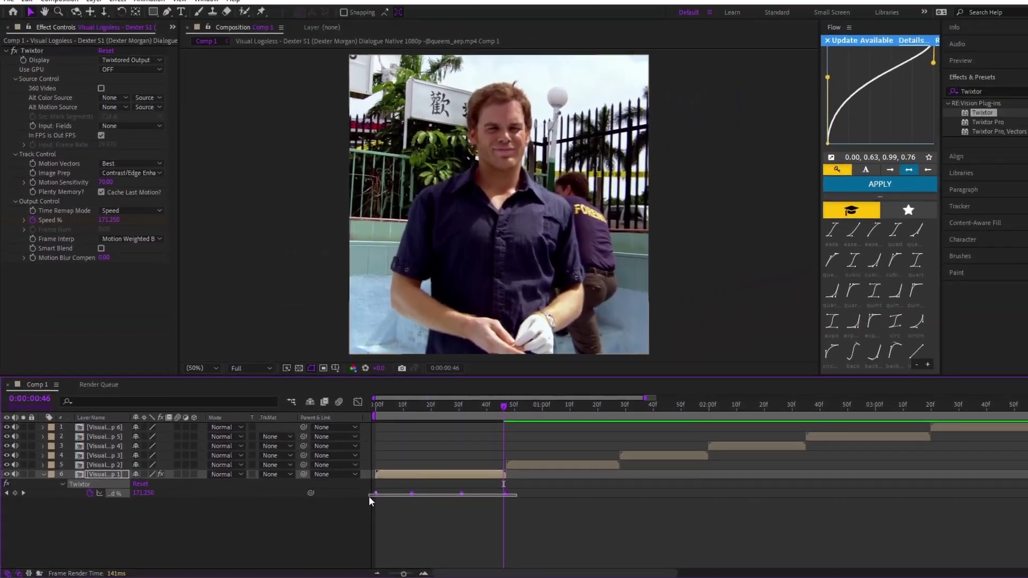
# - Copy the Speed % keyframes and paste them at the second clip's start
pyautogui.moveTo(530, 491); pyautogui.dragTo(365, 504)
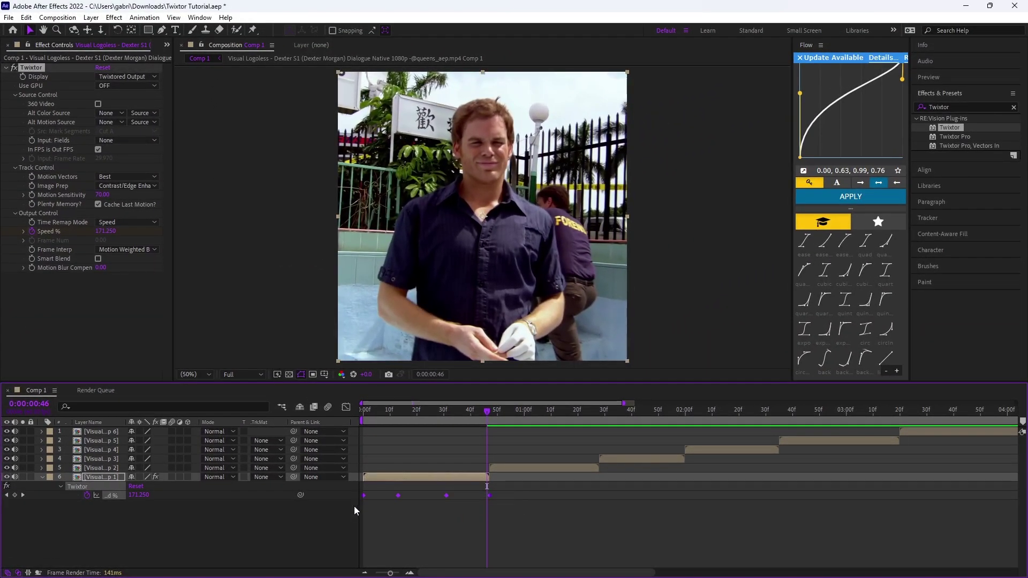
pyautogui.hotkey('ctrl', 'c')
pyautogui.click(492, 413)
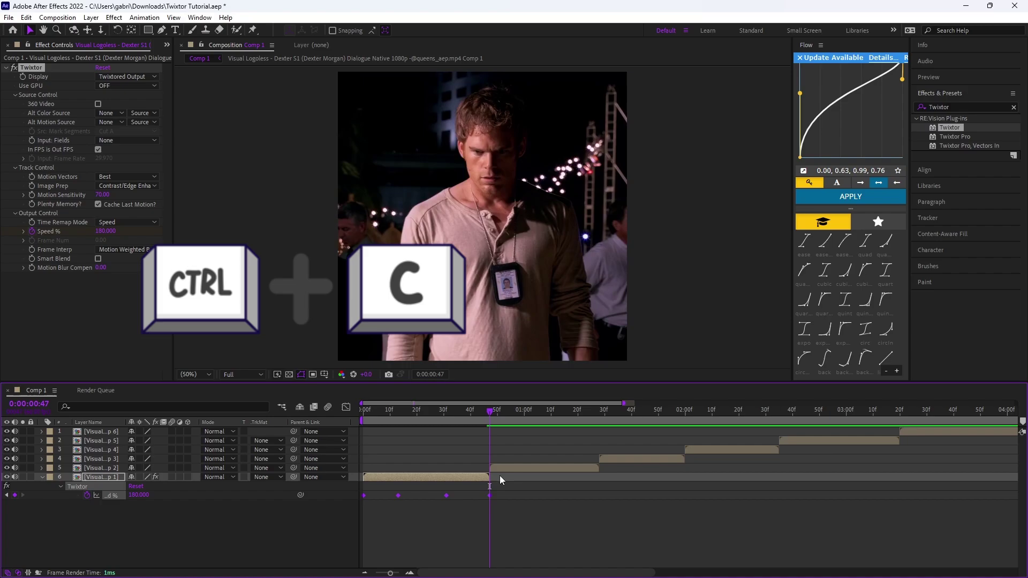
pyautogui.click(500, 467)
pyautogui.hotkey('ctrl', 'v')
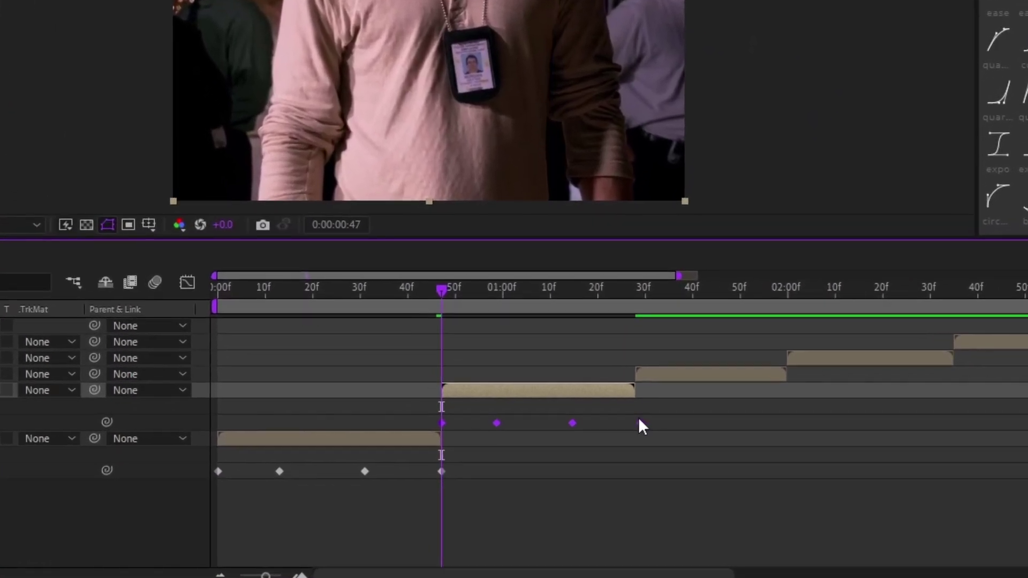
pyautogui.moveTo(616, 487)
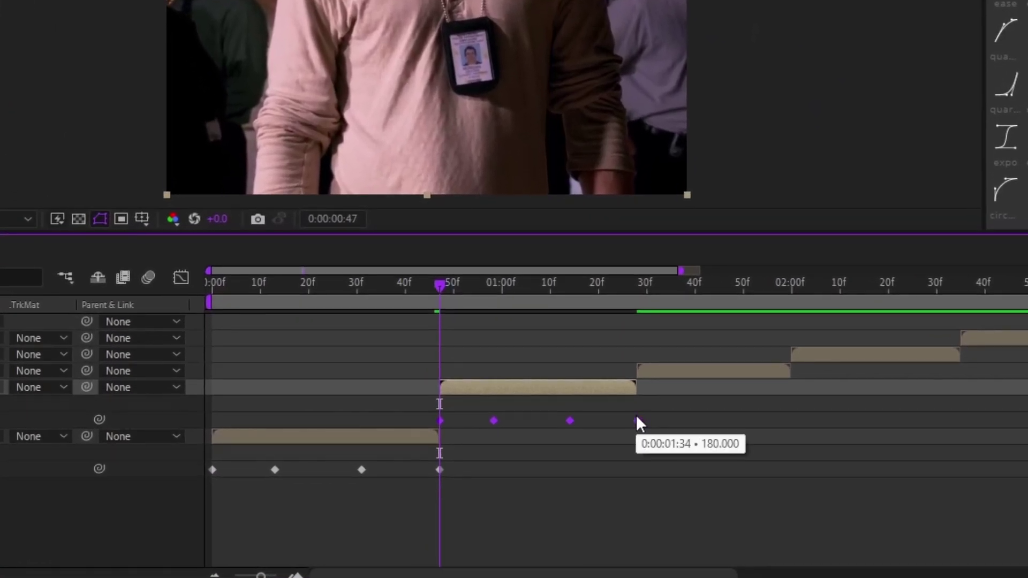
pyautogui.click(691, 408)
# - Paste the speed ramp onto the third clip and the fourth clip at 2:00
pyautogui.moveTo(438, 285); pyautogui.dragTo(638, 313)
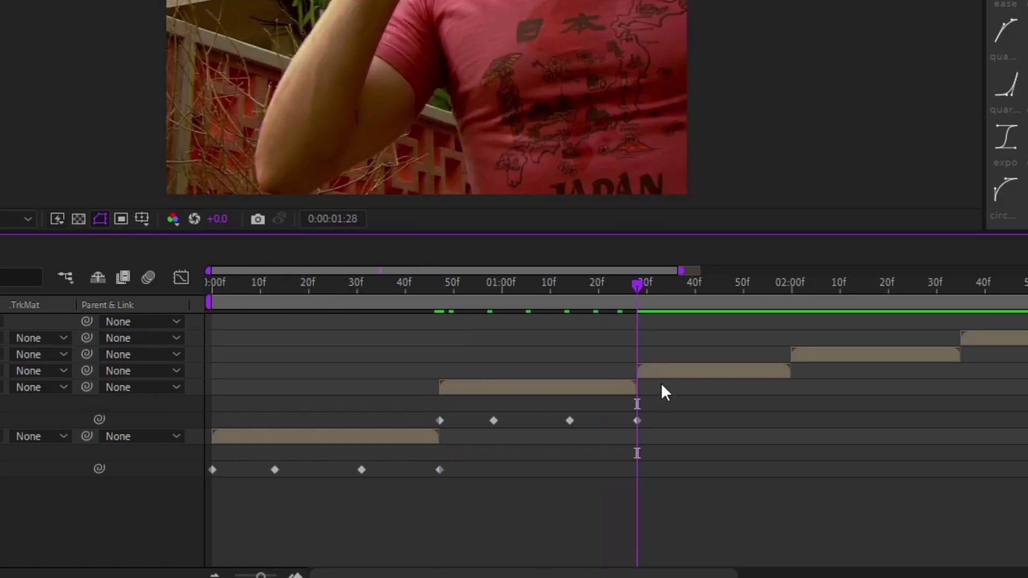
pyautogui.click(659, 372)
pyautogui.hotkey('ctrl', 'v')
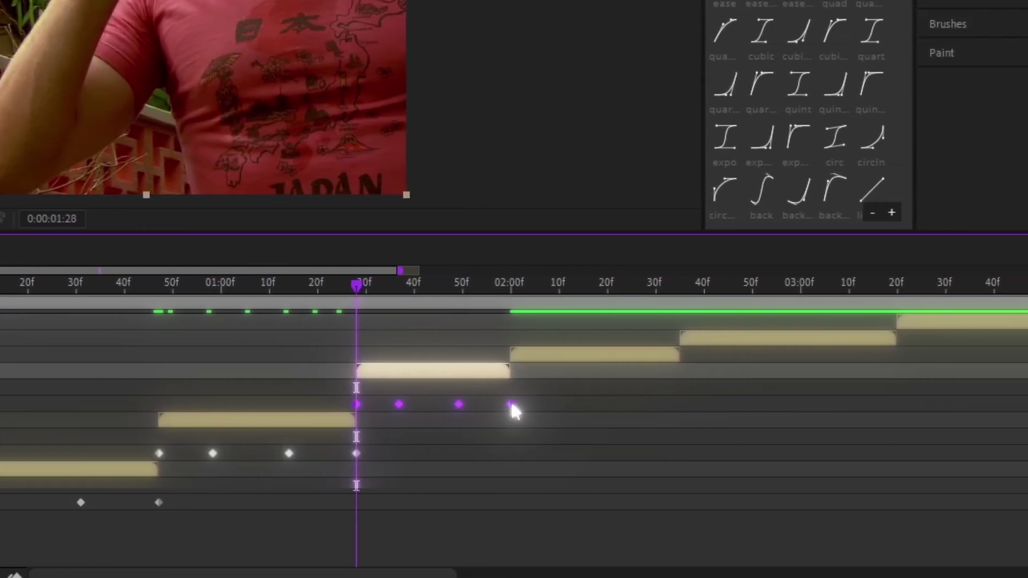
pyautogui.click(534, 355)
pyautogui.moveTo(523, 297); pyautogui.dragTo(509, 298)
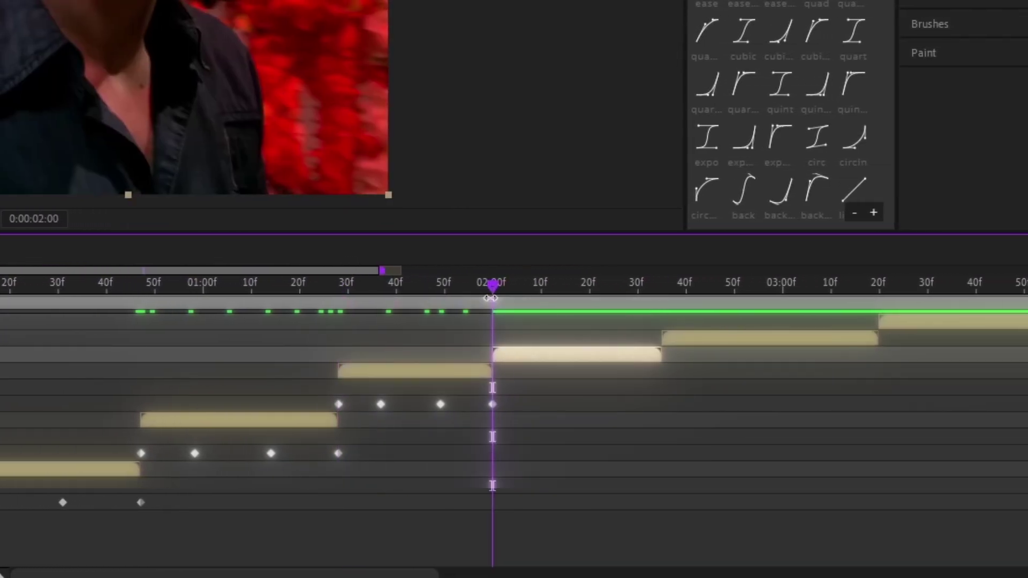
pyautogui.hotkey('ctrl', 'v')
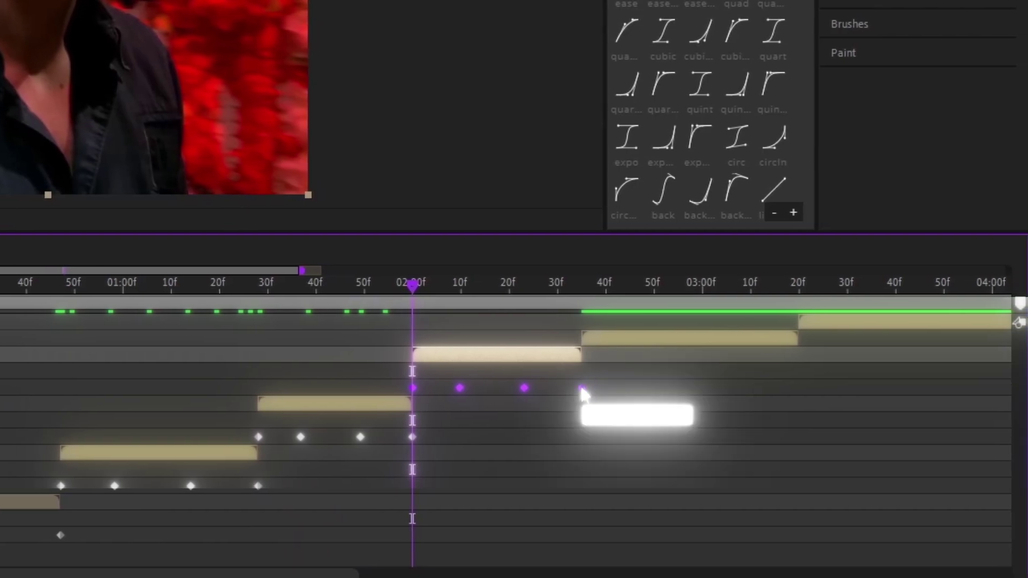
# - Paste the speed ramp onto the fifth and last clips at their start times
pyautogui.click(581, 297)
pyautogui.click(604, 341)
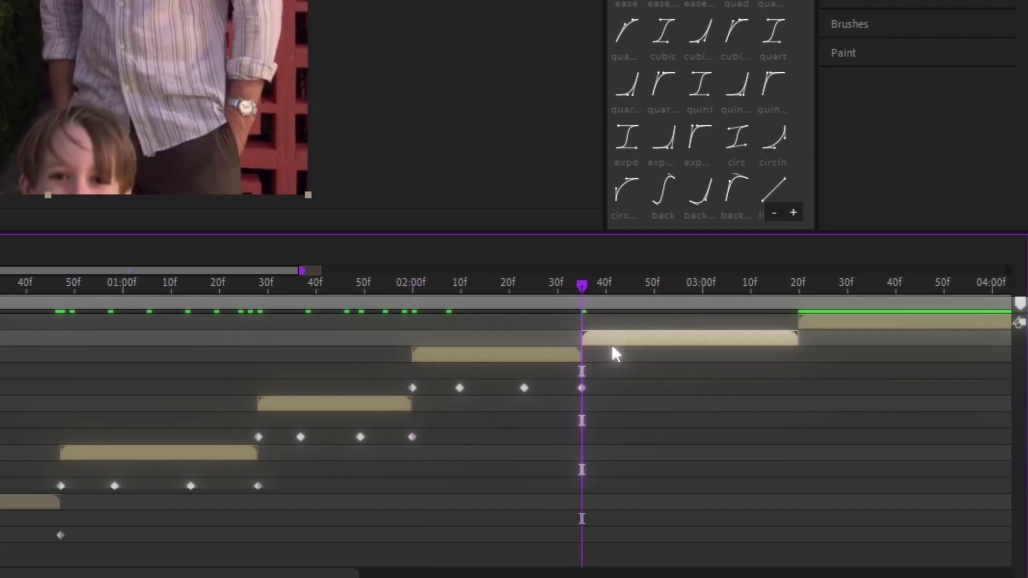
pyautogui.hotkey('ctrl', 'v')
pyautogui.moveTo(567, 283); pyautogui.dragTo(799, 309)
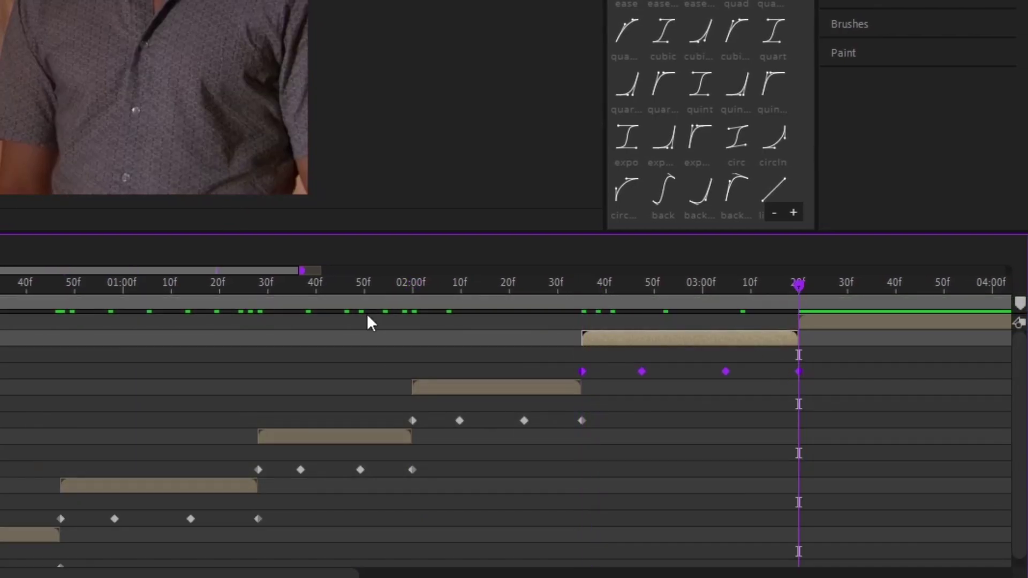
pyautogui.hscroll(5, 367, 316)
pyautogui.click(584, 325)
pyautogui.hotkey('ctrl', 'v')
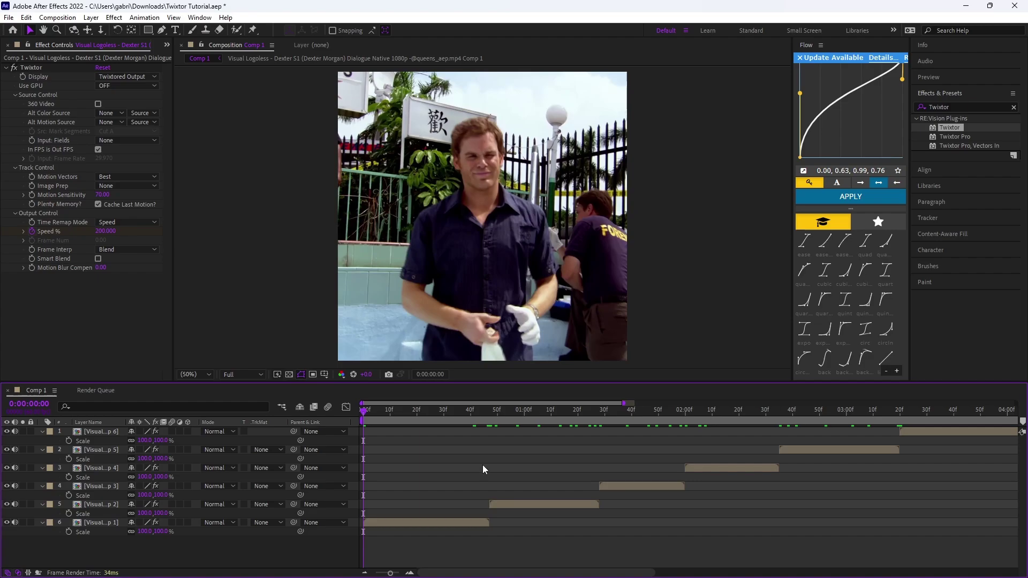
# - Preview the speed-ramped edit, then reveal and select the first clip's later Speed % keyframes
pyautogui.press('s')
pyautogui.press('space')
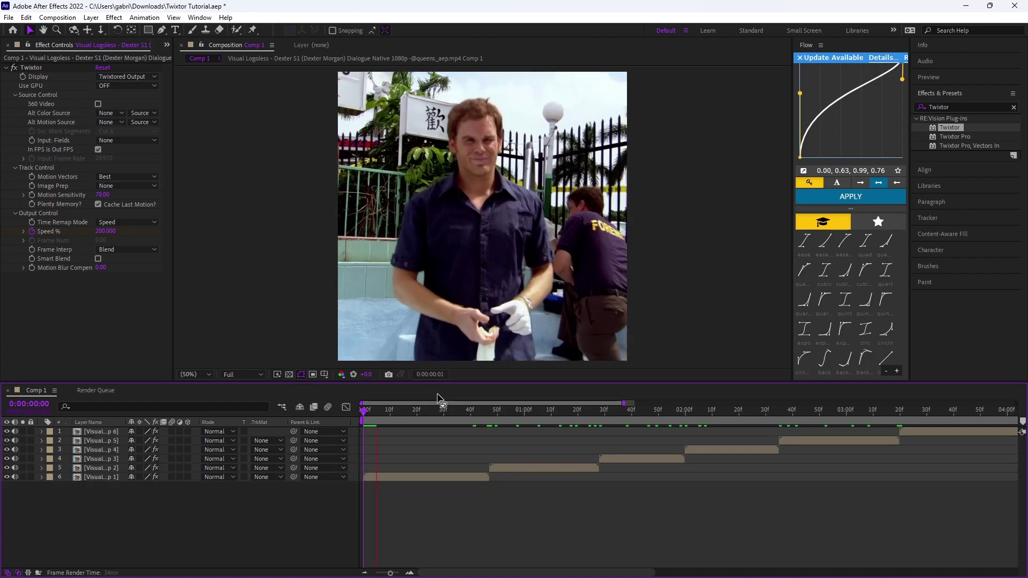
pyautogui.click(399, 476)
pyautogui.press('u')
pyautogui.moveTo(516, 485); pyautogui.dragTo(411, 505)
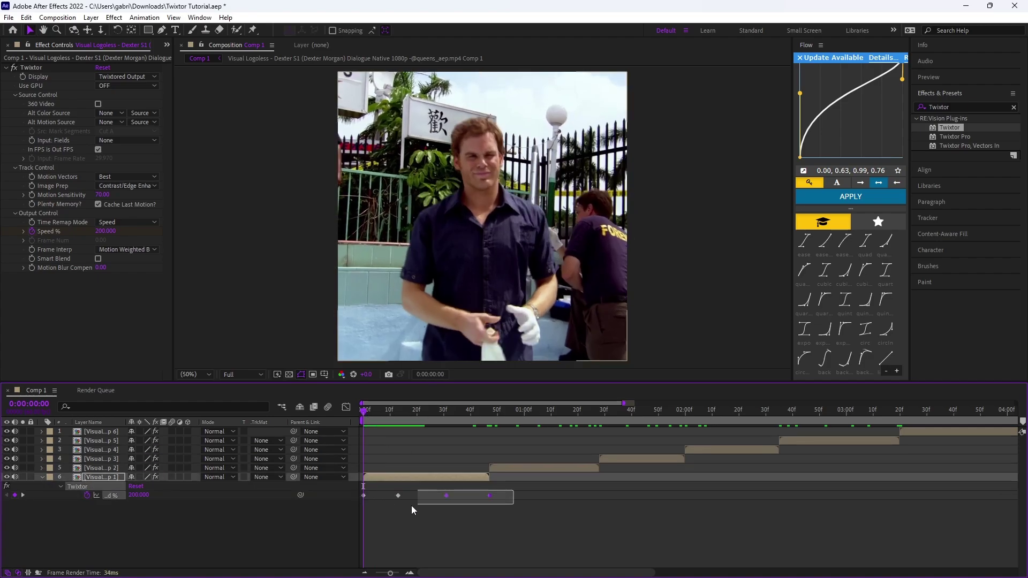